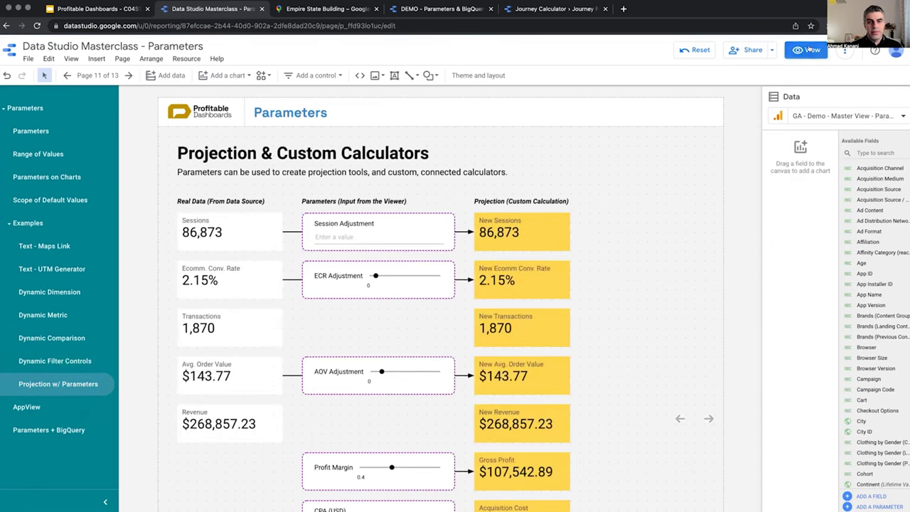
# Step: Switch the report to view mode, where projections still match the real 86,873 sessions
pyautogui.click(808, 49)
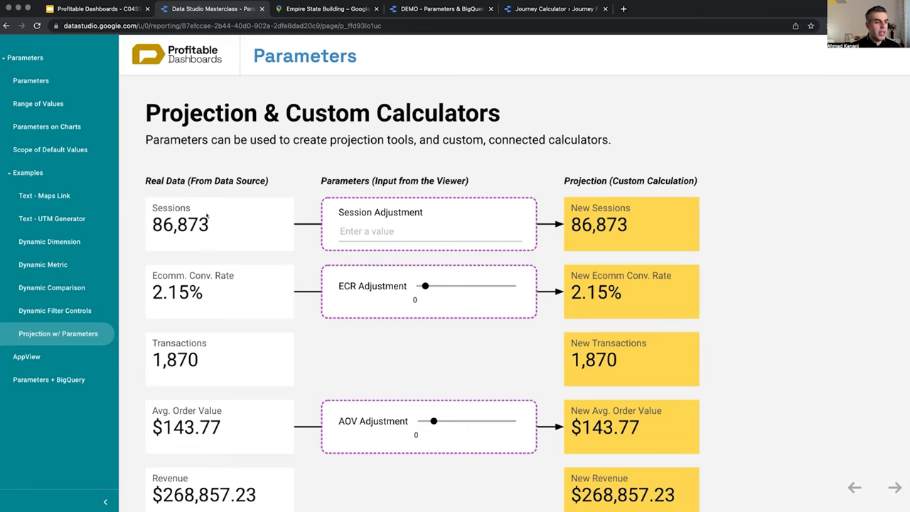
# Step: Enter 10000 as the Session Adjustment value
pyautogui.click(347, 231)
pyautogui.write('1000')
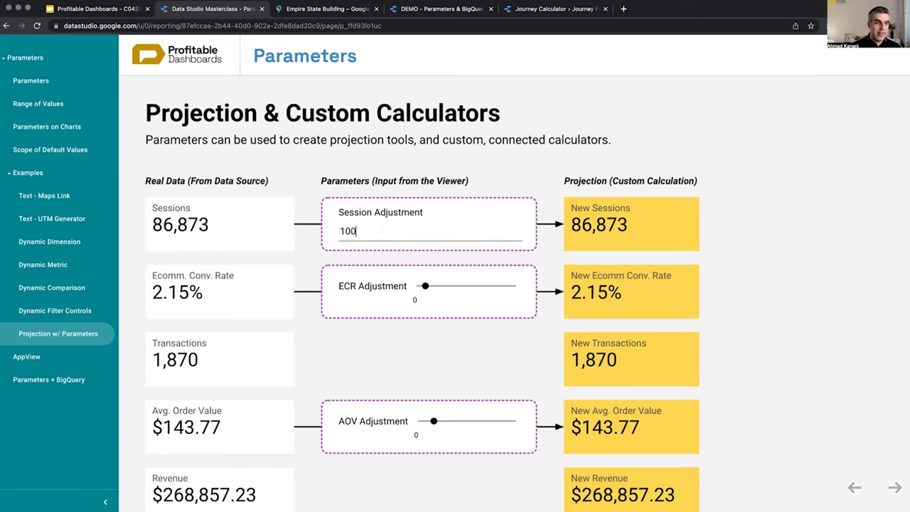
pyautogui.write('0')
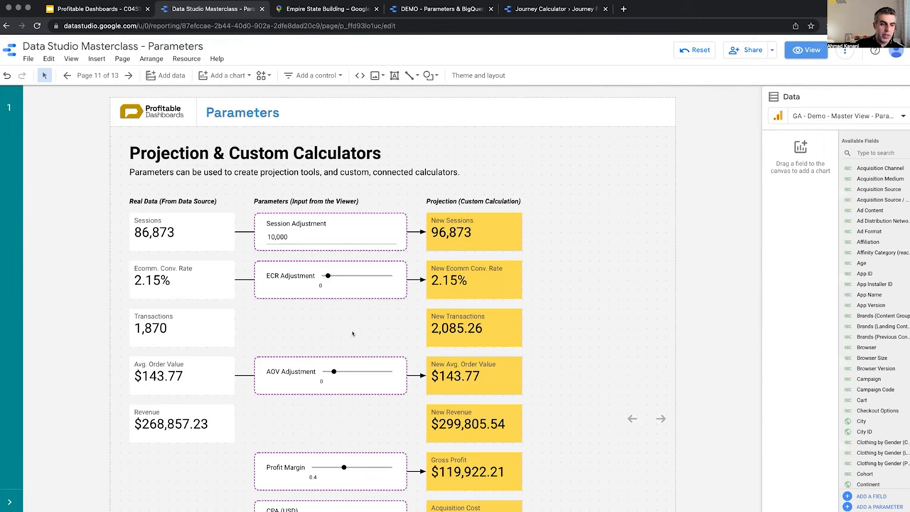
# Step: Inspect the formulas behind the New Sessions and New Ecomm Conv. Rate scorecards
pyautogui.click(491, 224)
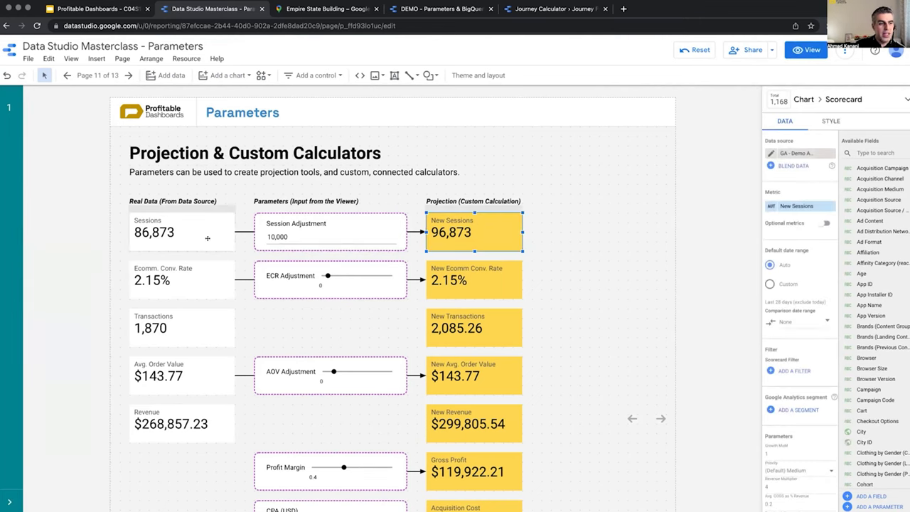
pyautogui.click(771, 206)
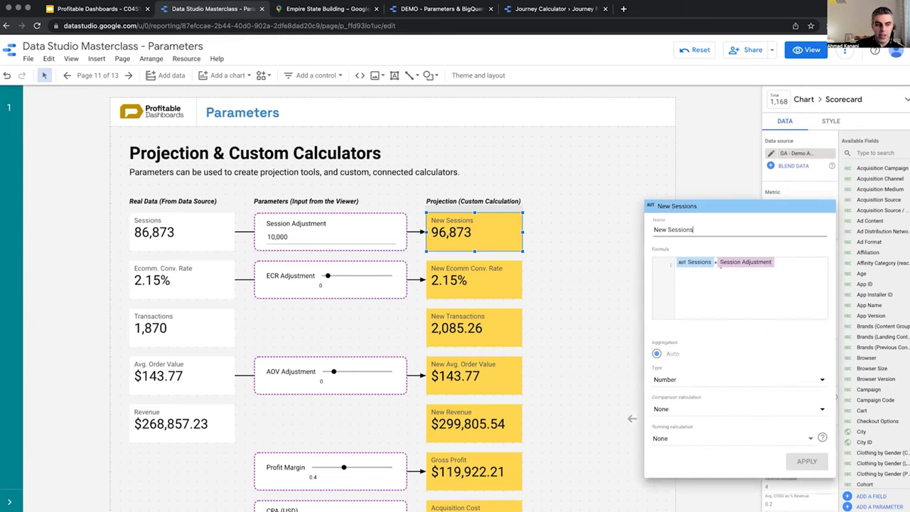
pyautogui.press('Escape')
pyautogui.click(185, 280)
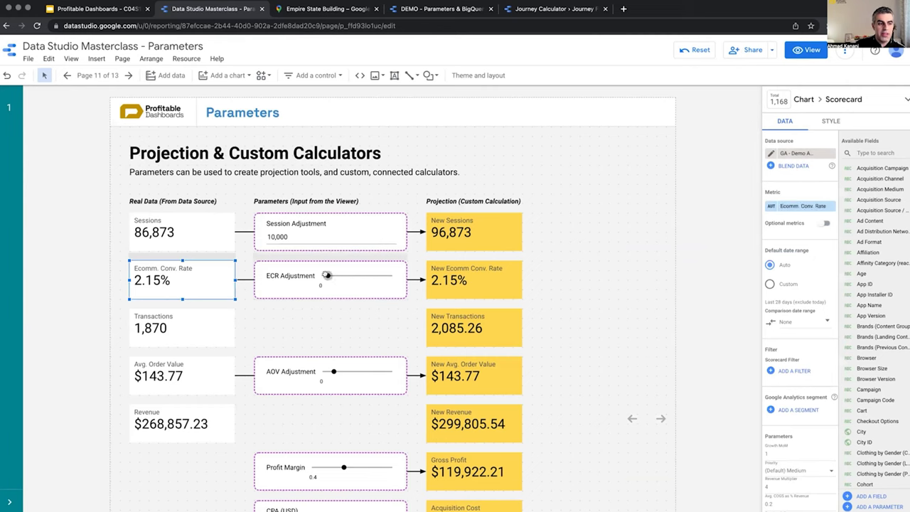
pyautogui.click(459, 281)
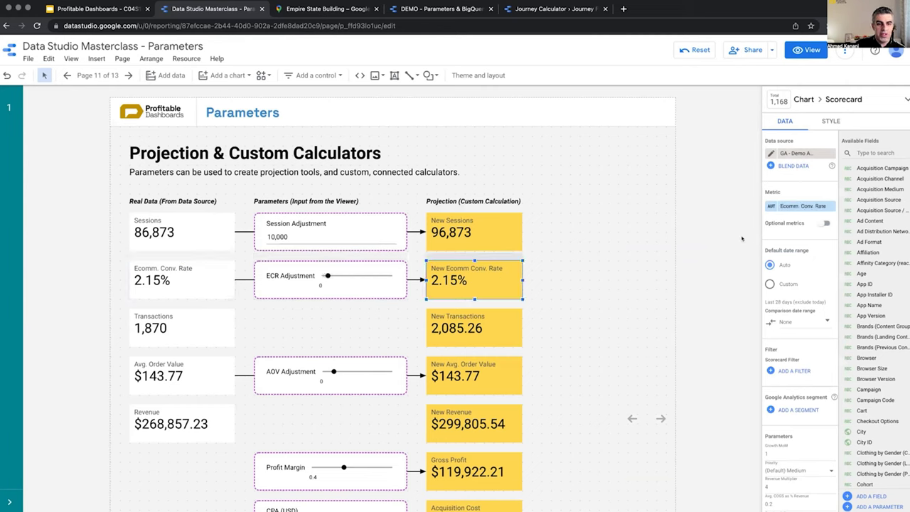
pyautogui.click(771, 206)
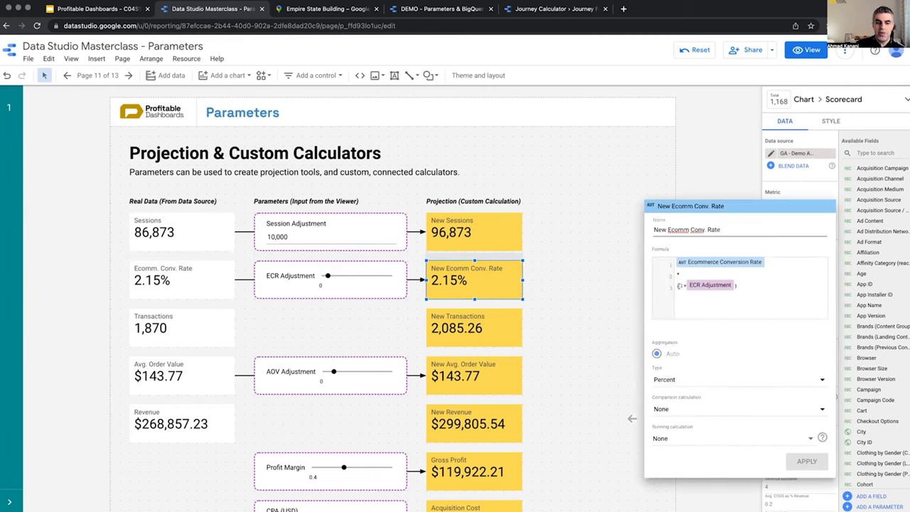
pyautogui.click(542, 284)
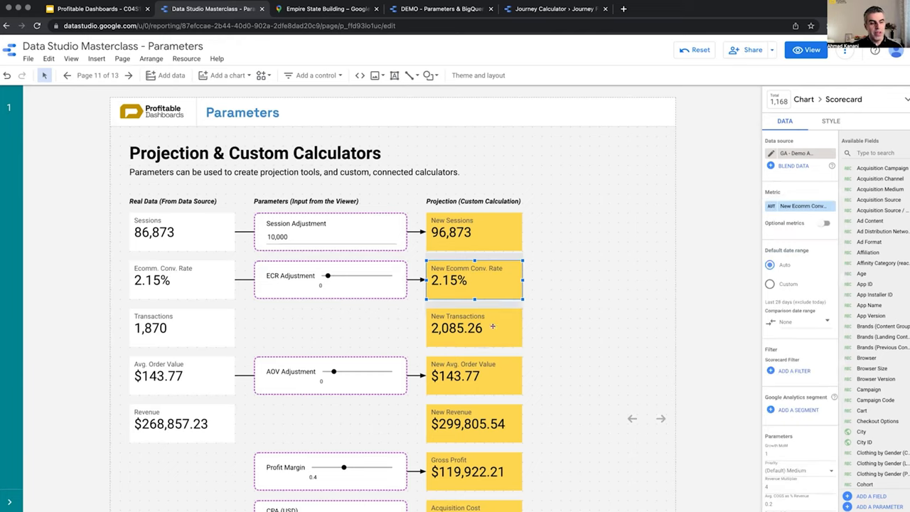
# Step: Inspect the New Avg. Order Value formula, then return the report to view mode
pyautogui.click(486, 372)
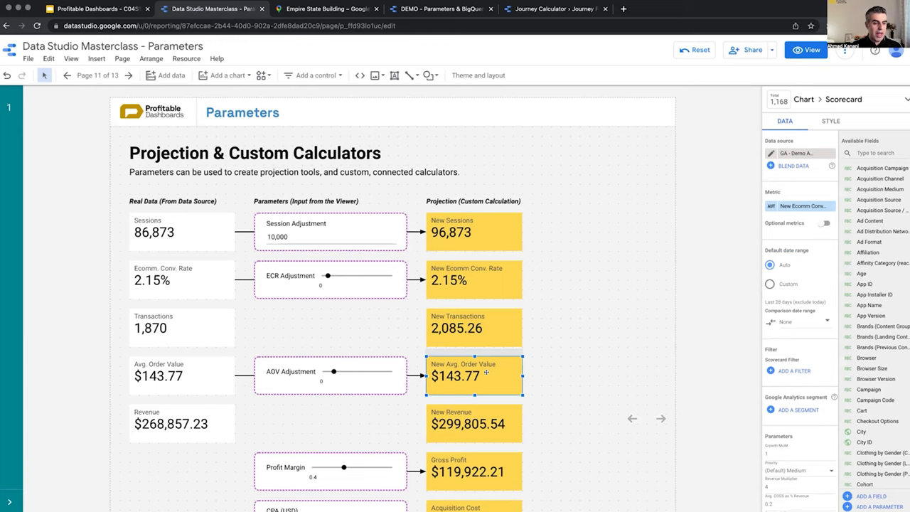
pyautogui.click(771, 206)
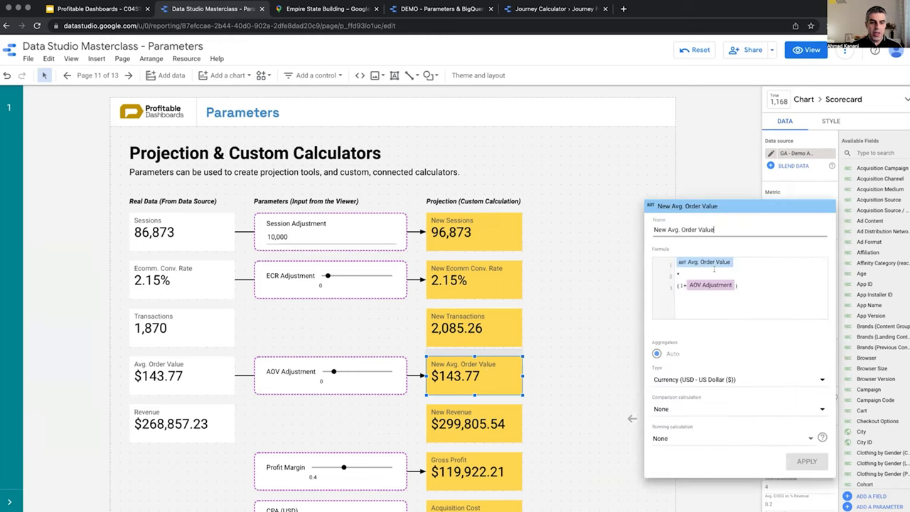
pyautogui.click(596, 242)
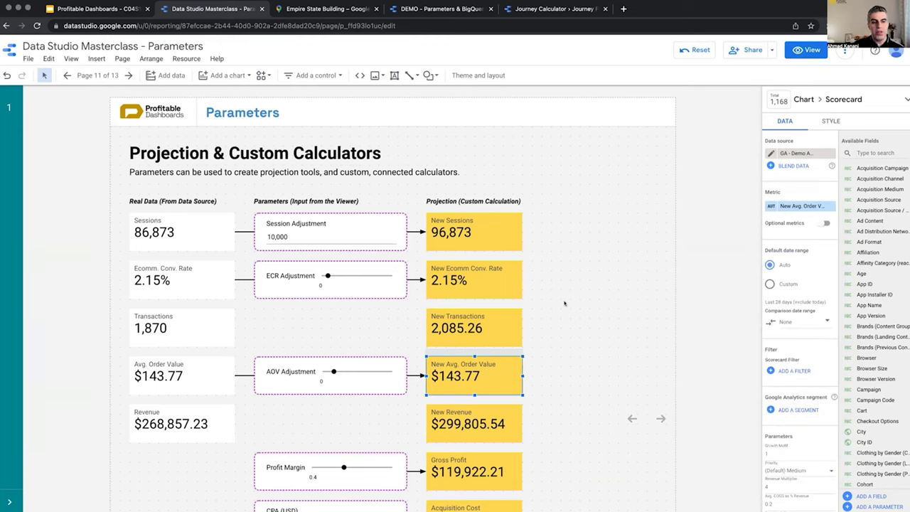
pyautogui.click(810, 54)
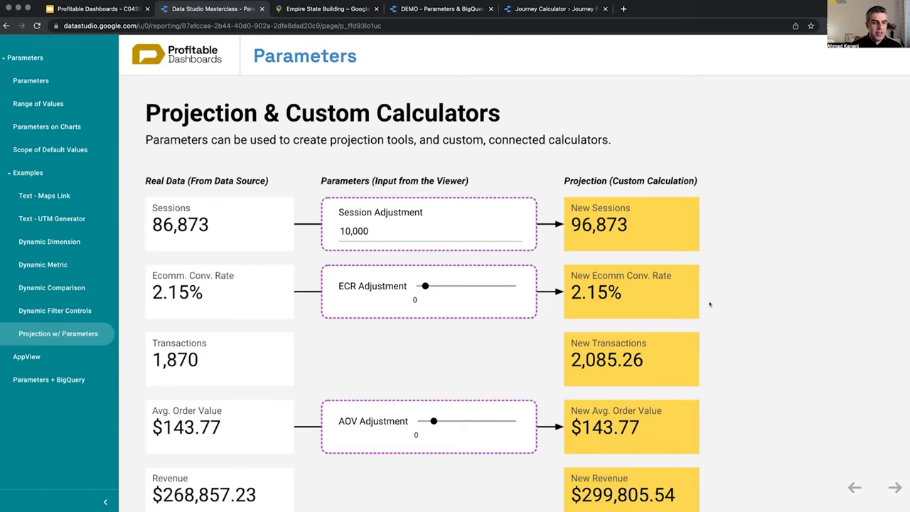
# Step: Clear the Session Adjustment field and apply the empty value
pyautogui.scroll(-4, 709, 302)
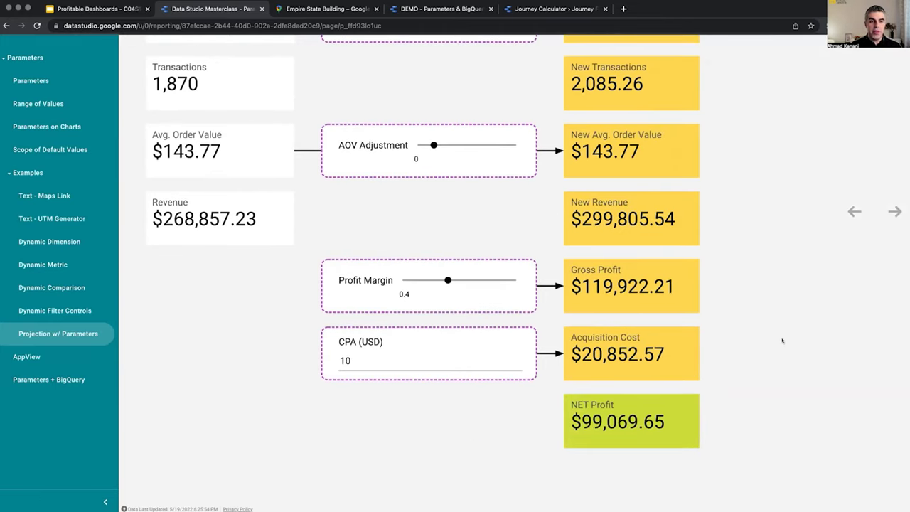
pyautogui.scroll(4, 783, 341)
pyautogui.moveTo(433, 230); pyautogui.dragTo(307, 230)
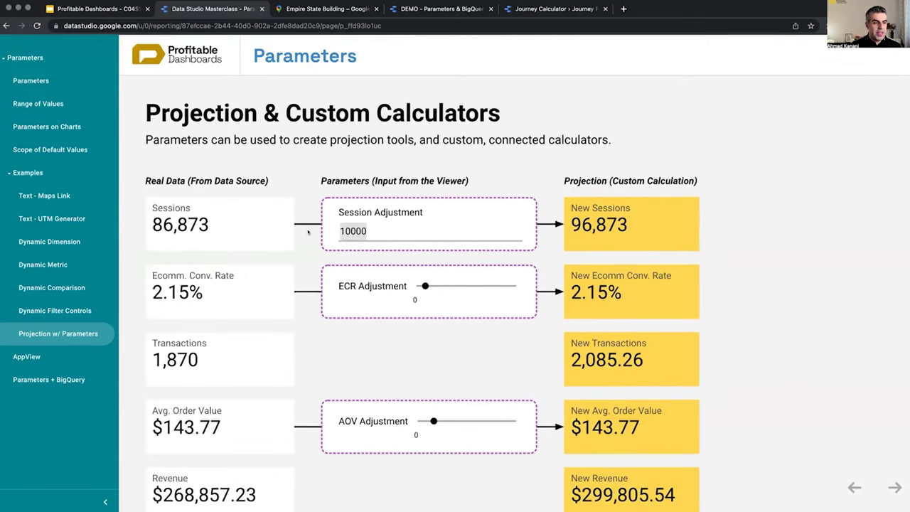
pyautogui.press('BackSpace')
pyautogui.click(711, 301)
pyautogui.scroll(-1, 713, 302)
pyautogui.scroll(-3, 713, 302)
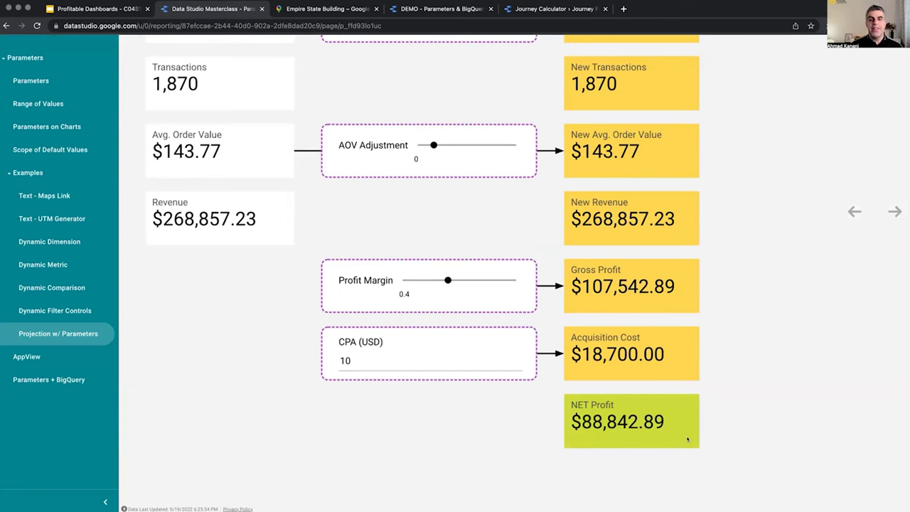
pyautogui.scroll(4, 687, 439)
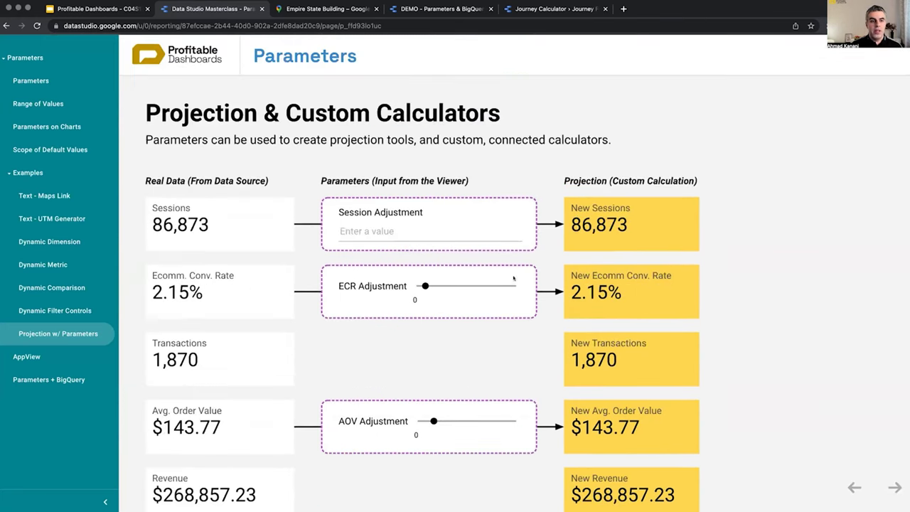
# Step: Re-enter 10,000 as Session Adjustment, lifting New Transactions to 2,085.26 and New Revenue to $299,805.54
pyautogui.click(382, 230)
pyautogui.write('10000')
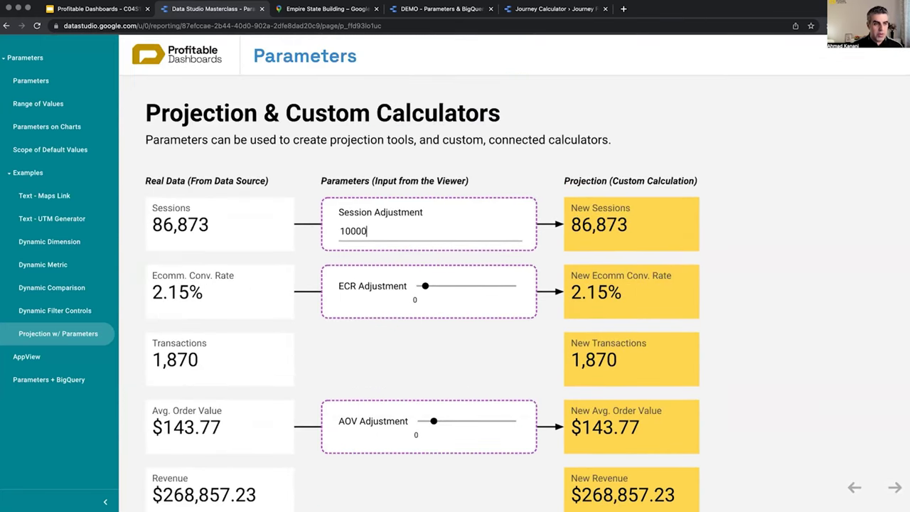
pyautogui.click(781, 240)
pyautogui.scroll(-4, 749, 319)
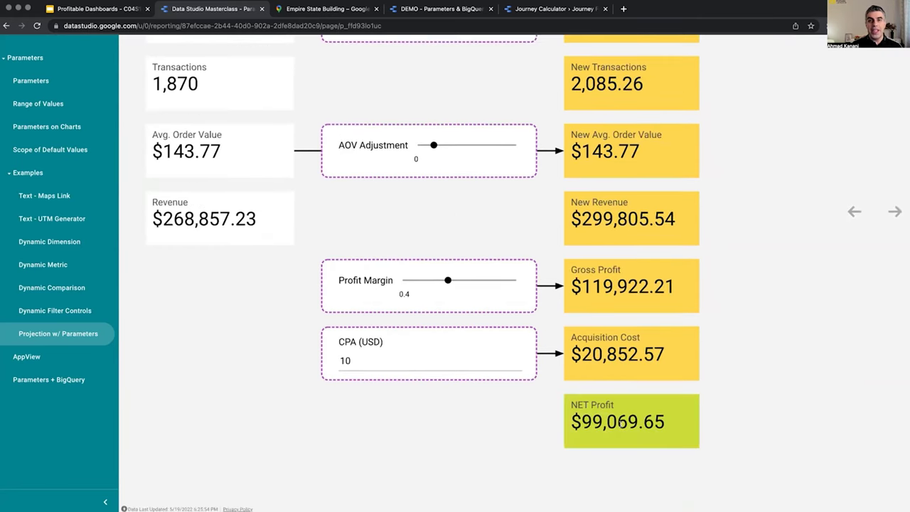
pyautogui.scroll(4, 736, 394)
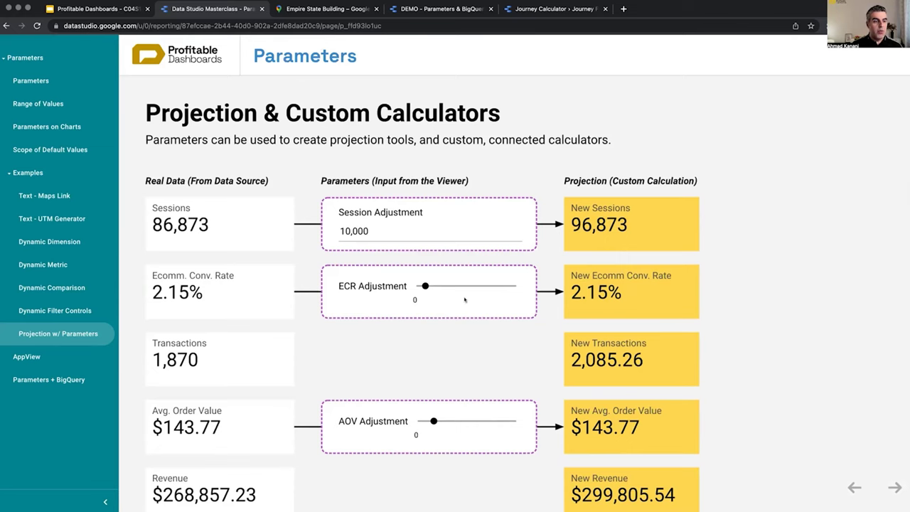
# Step: Raise the ECR and AOV adjustment sliders to 0.2
pyautogui.moveTo(425, 285); pyautogui.dragTo(426, 285)
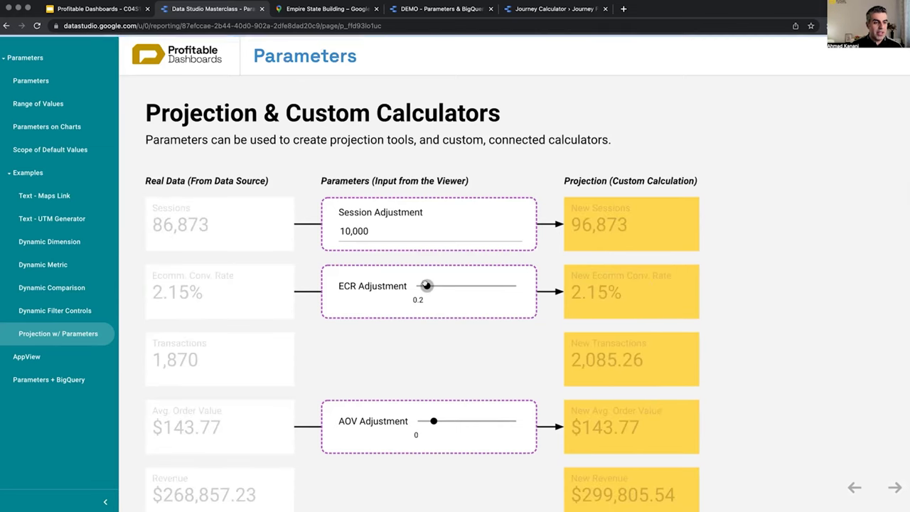
pyautogui.scroll(-2, 765, 294)
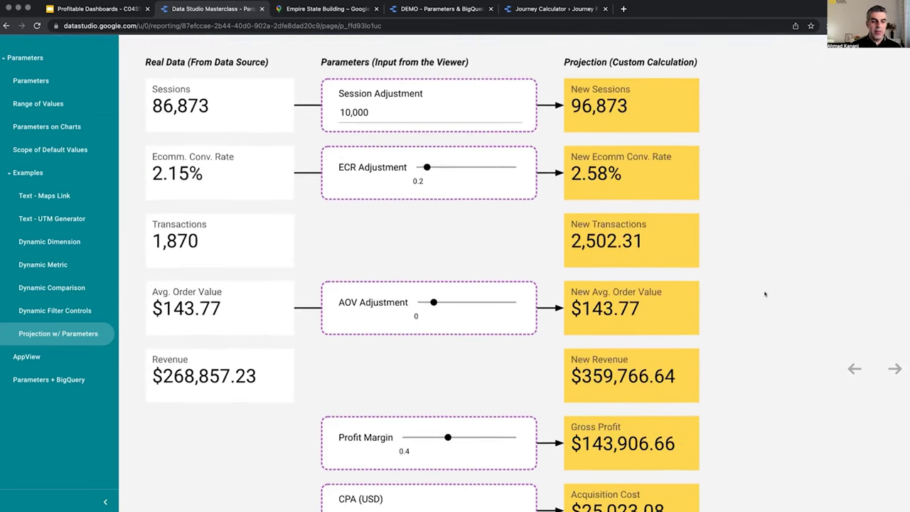
pyautogui.scroll(-3, 766, 294)
pyautogui.scroll(5, 766, 294)
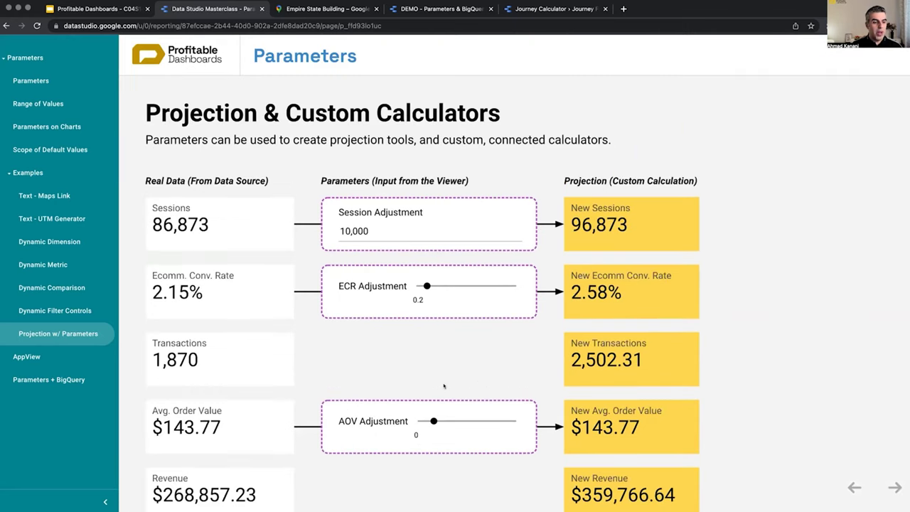
pyautogui.scroll(-2, 443, 381)
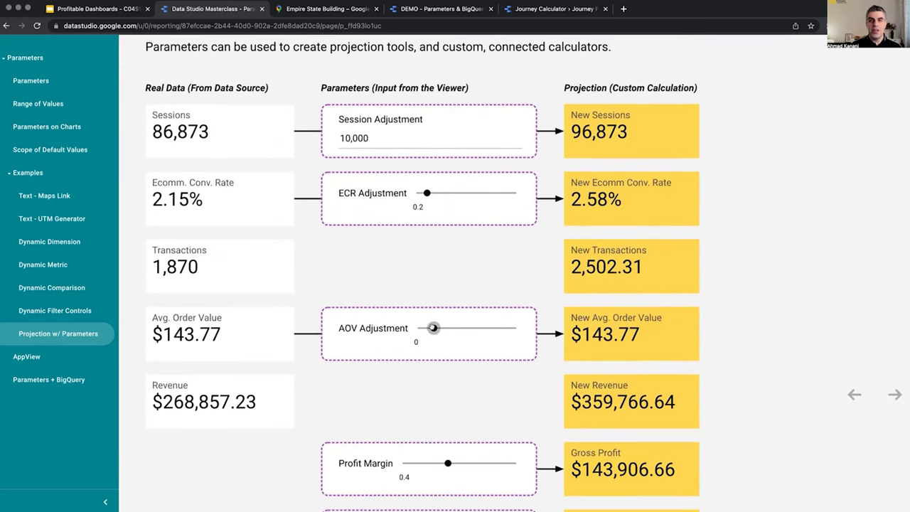
pyautogui.moveTo(433, 328); pyautogui.dragTo(435, 327)
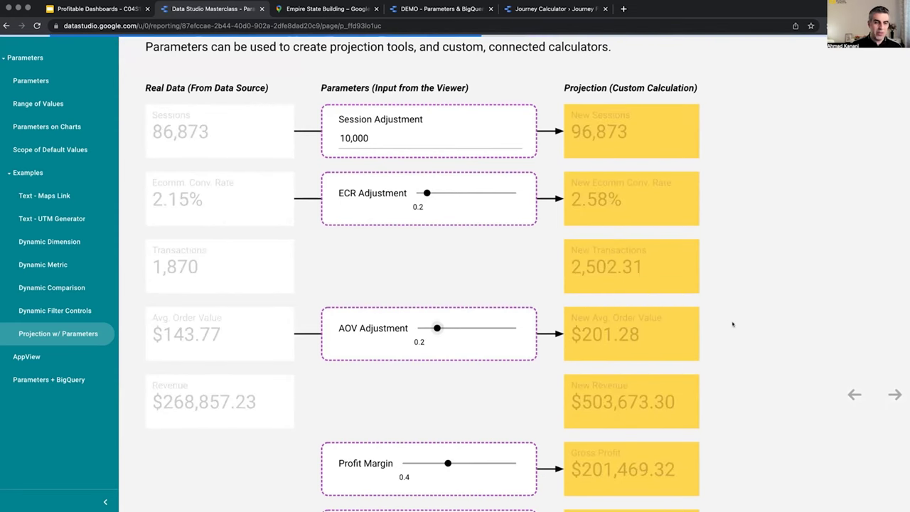
pyautogui.scroll(-5, 732, 323)
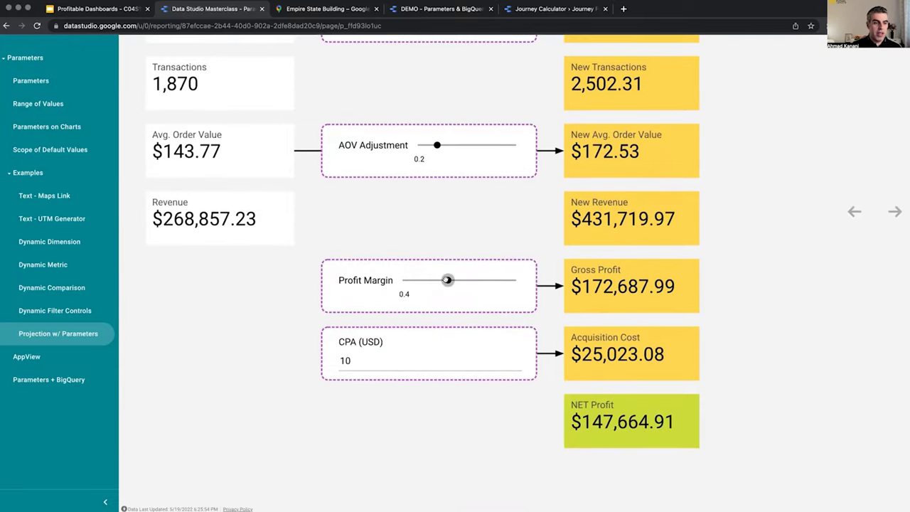
# Step: Set Profit Margin to 0.5 and CPA (USD) to 5
pyautogui.moveTo(446, 280); pyautogui.dragTo(459, 280)
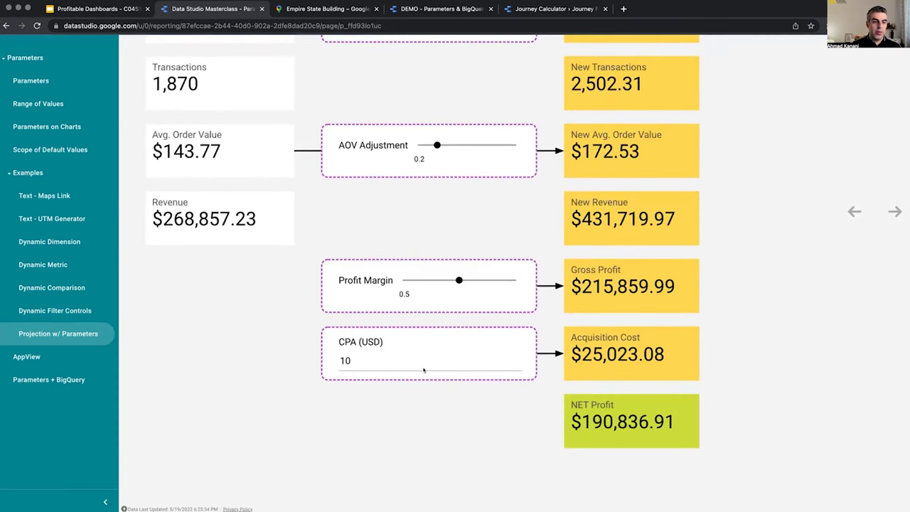
pyautogui.scroll(4, 425, 363)
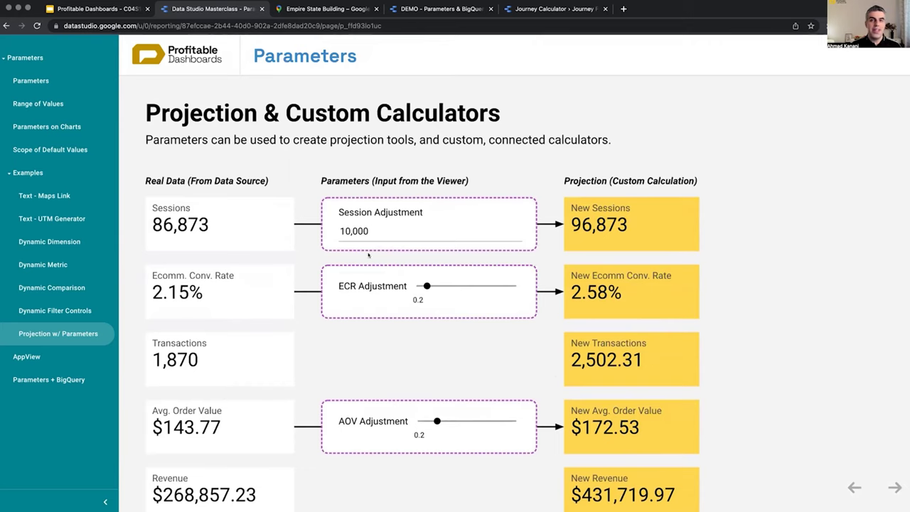
pyautogui.scroll(-4, 377, 270)
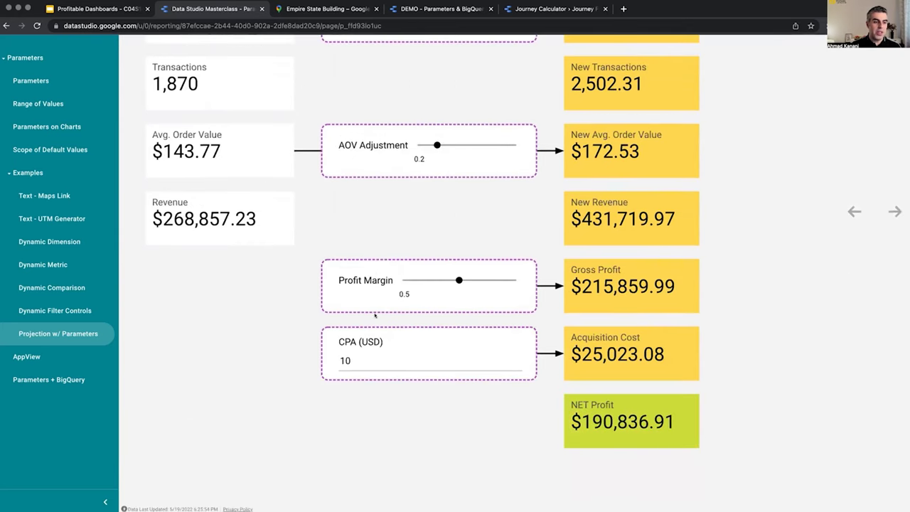
pyautogui.doubleClick(345, 361)
pyautogui.write('5')
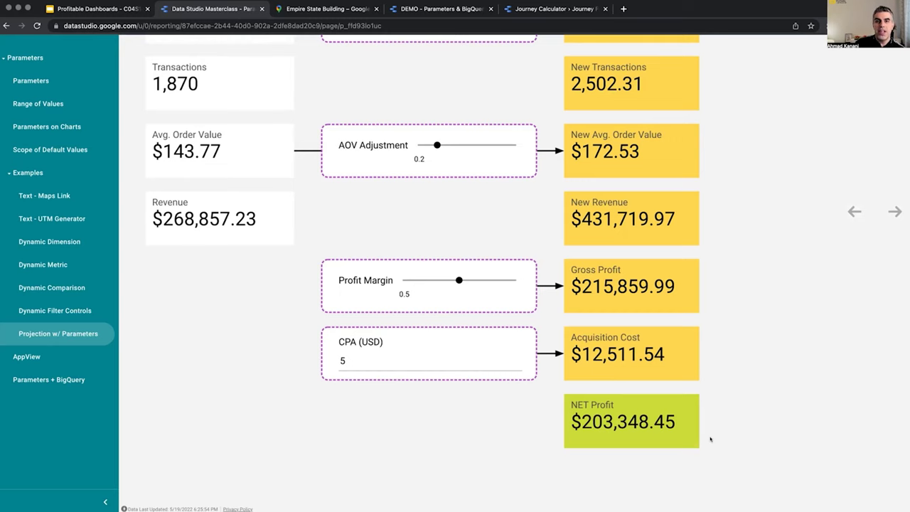
pyautogui.scroll(3, 710, 439)
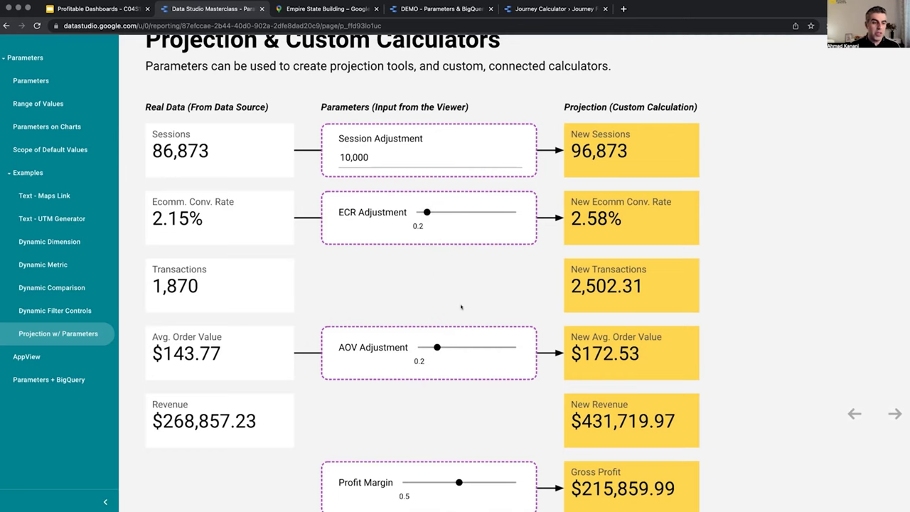
pyautogui.scroll(-3, 431, 274)
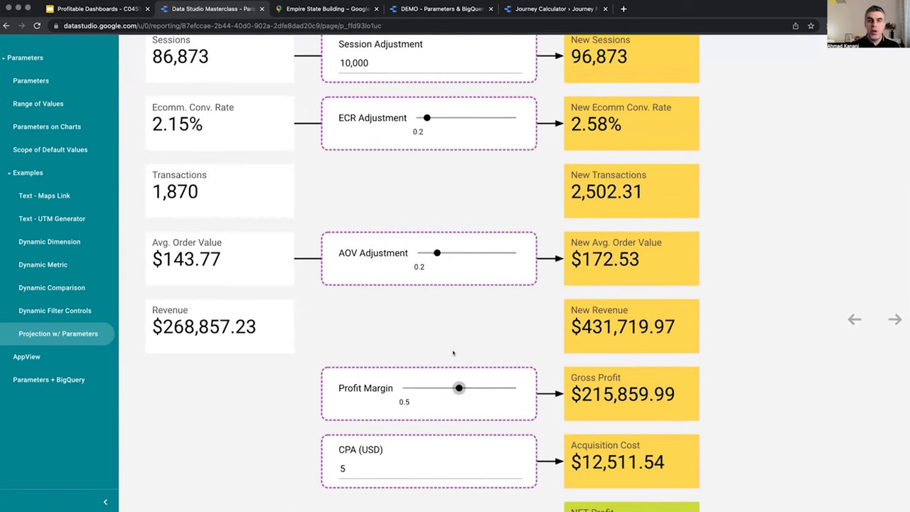
pyautogui.scroll(3, 506, 329)
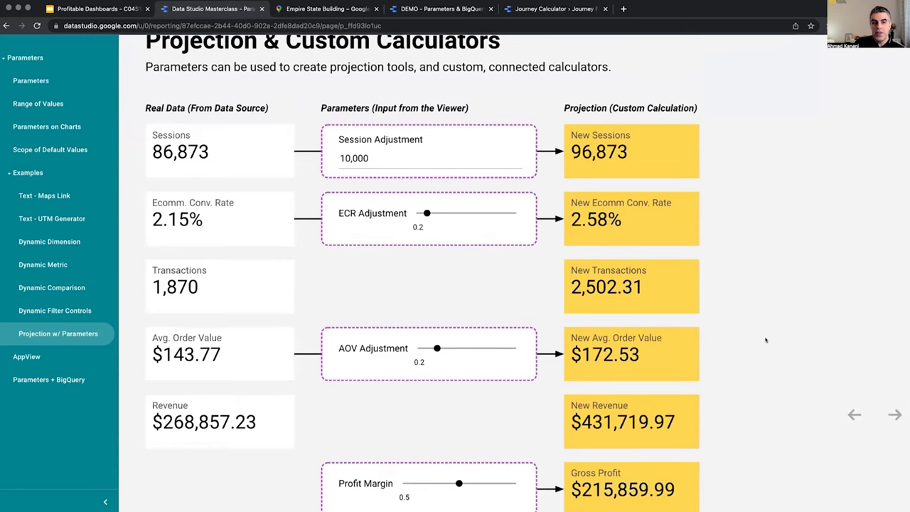
pyautogui.scroll(-3, 766, 340)
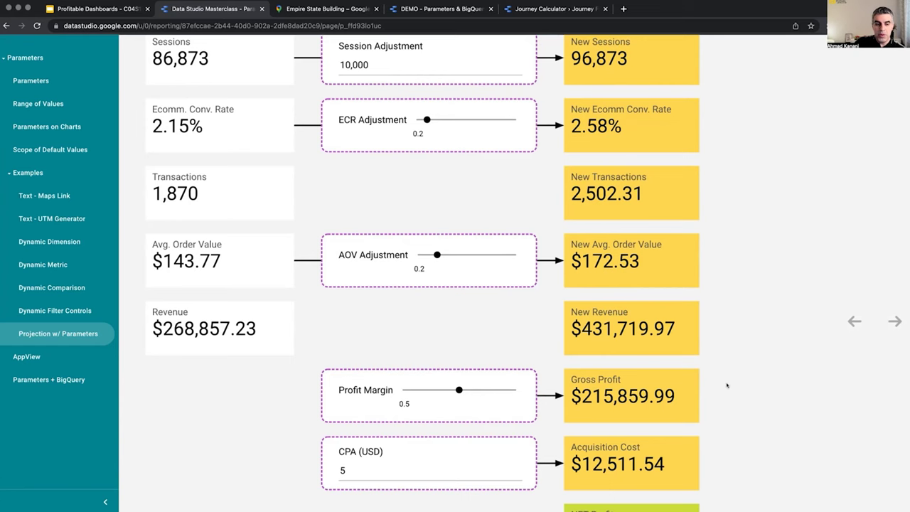
pyautogui.scroll(3, 727, 386)
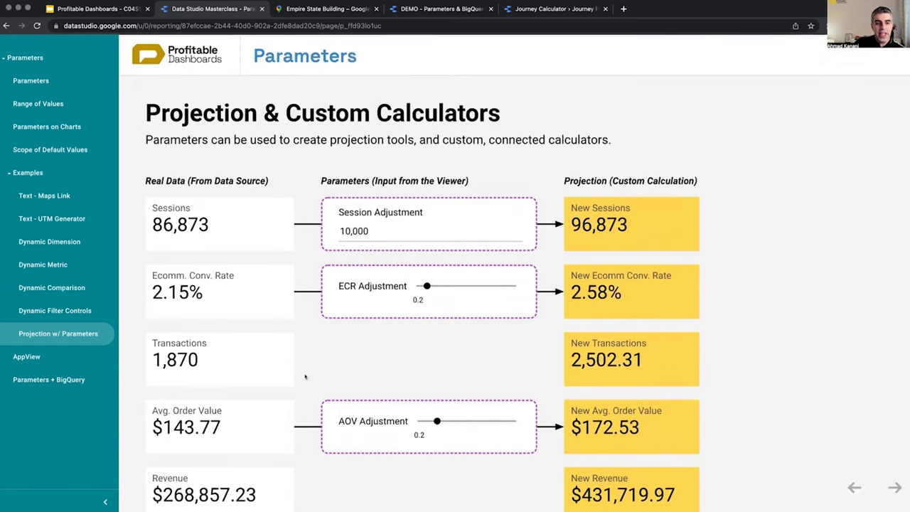